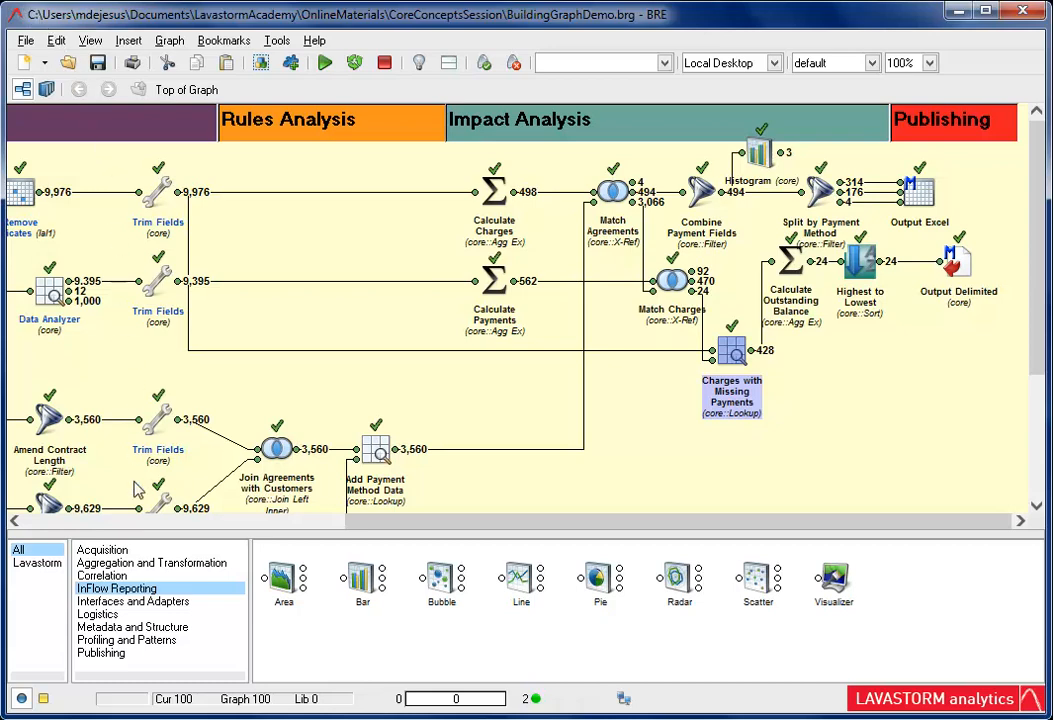
Add a Histogram node after Charges with Missing Payments and set its input field to 'Transaction_Date'
click(139, 640)
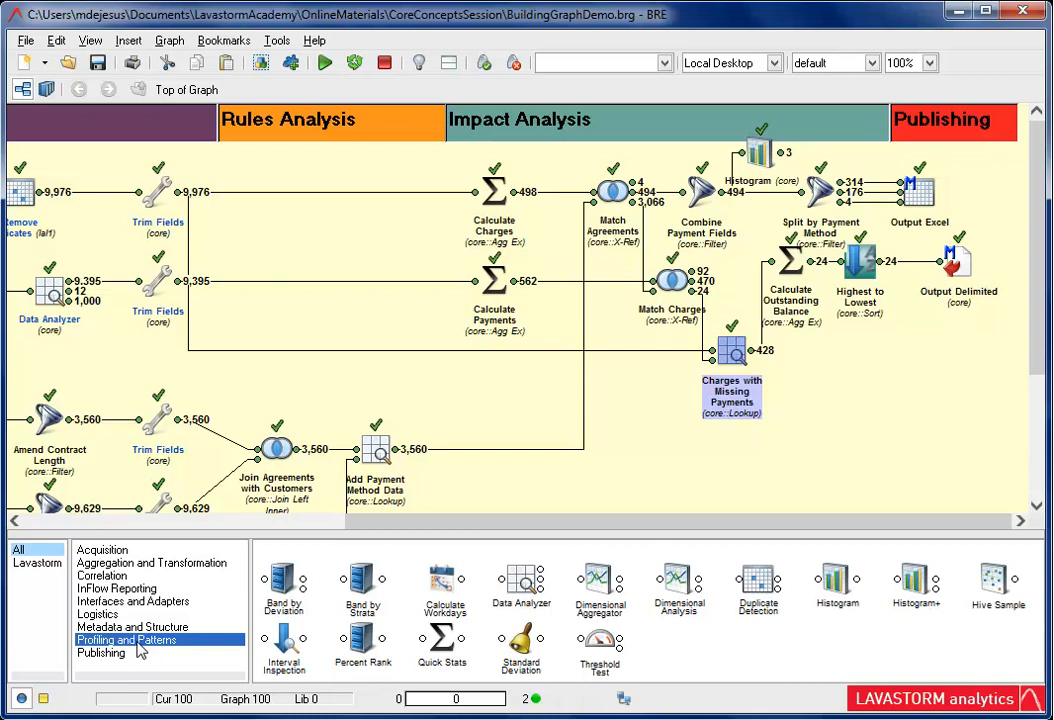
double_click(823, 568)
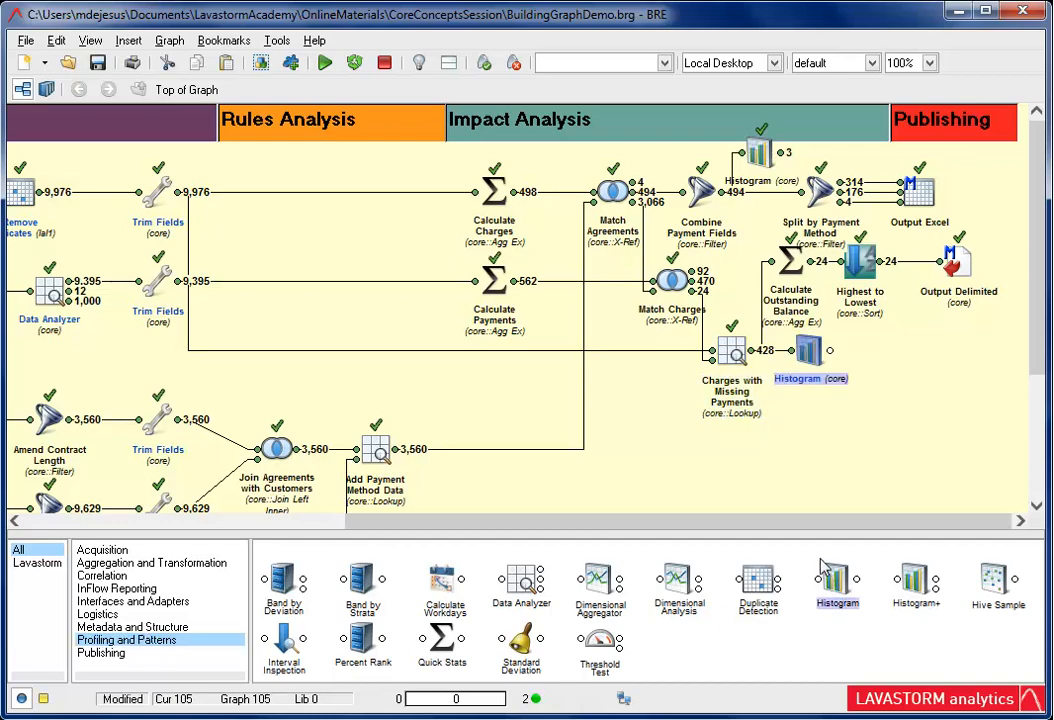
double_click(808, 350)
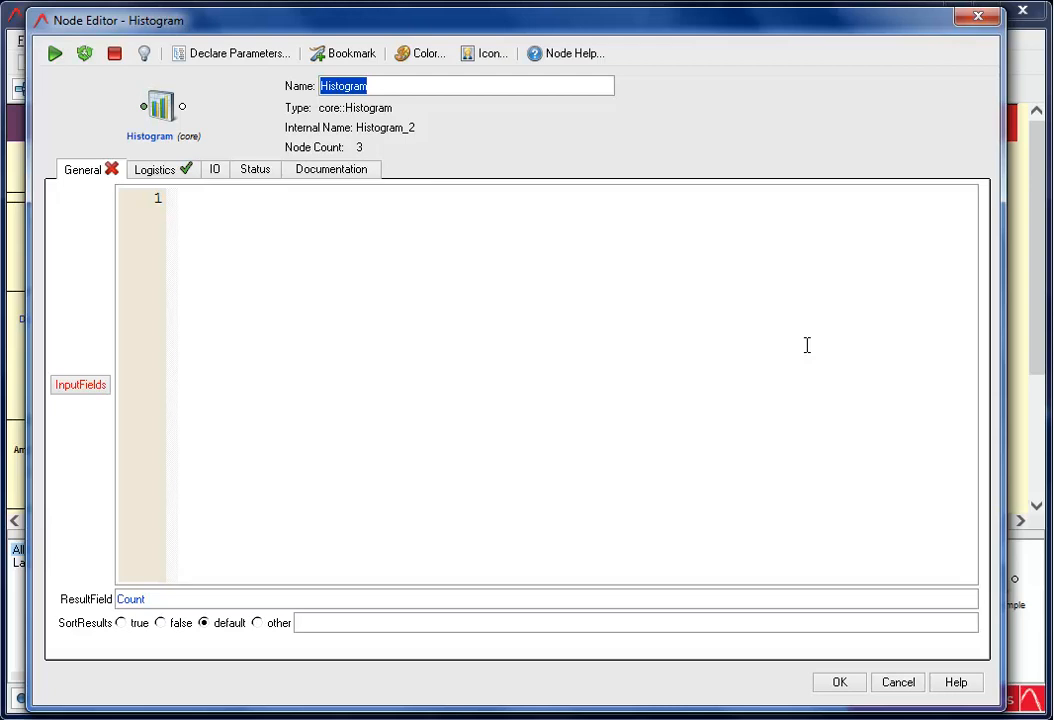
click(198, 198)
text('Transaction_Date')
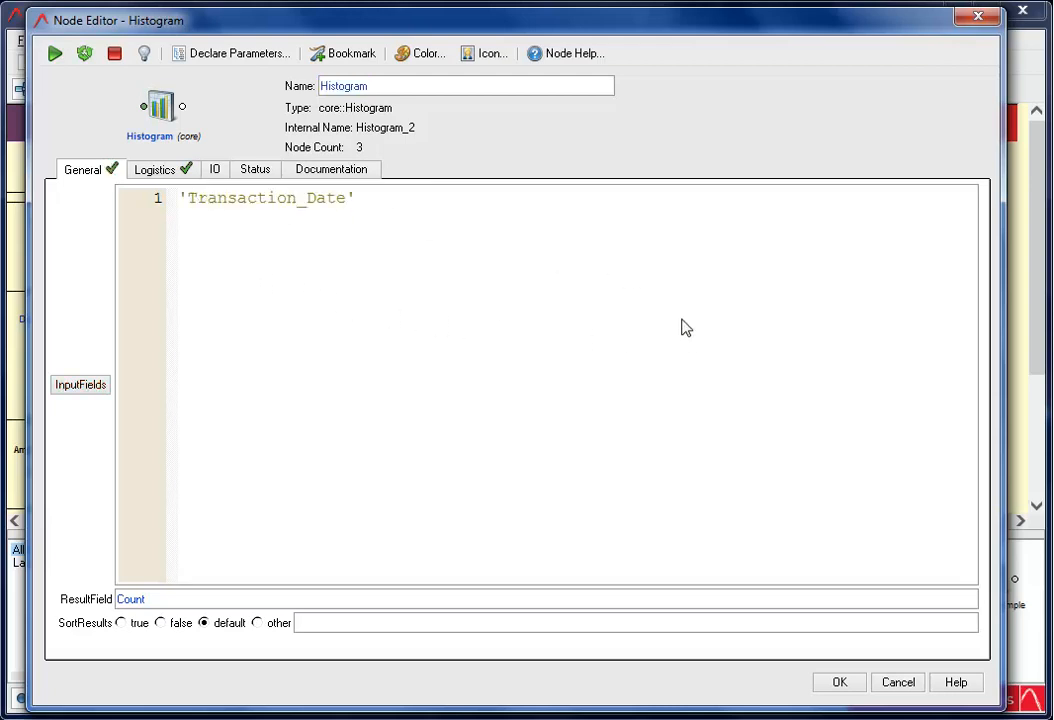
click(839, 682)
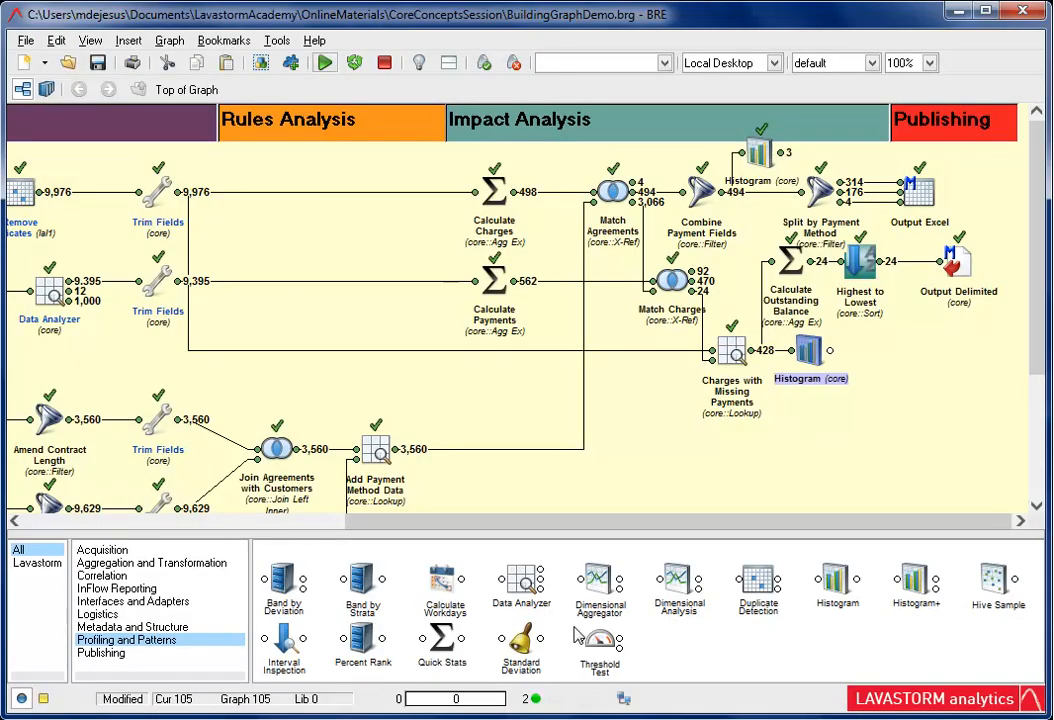
Run the new Histogram node and view its output data
click(322, 63)
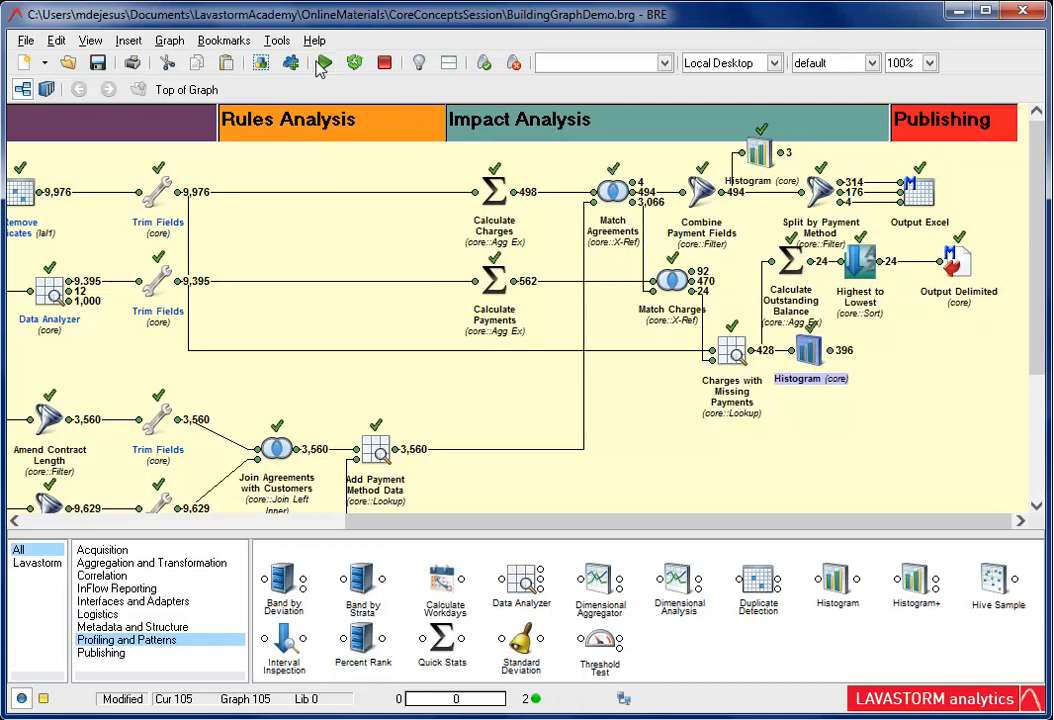
double_click(827, 351)
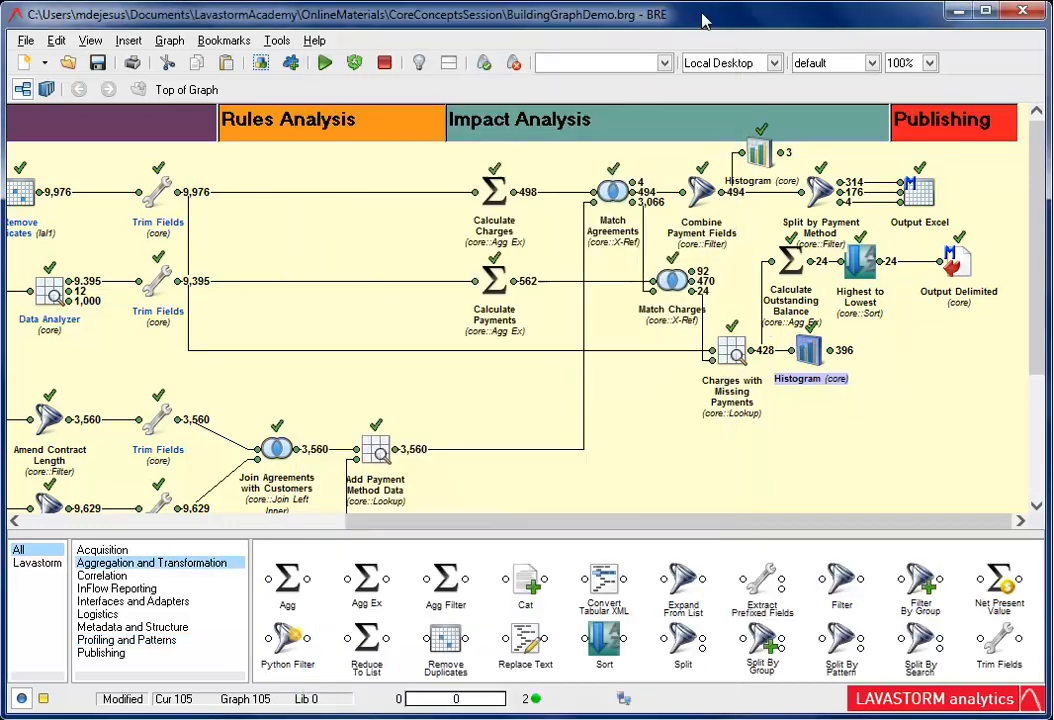
click(695, 14)
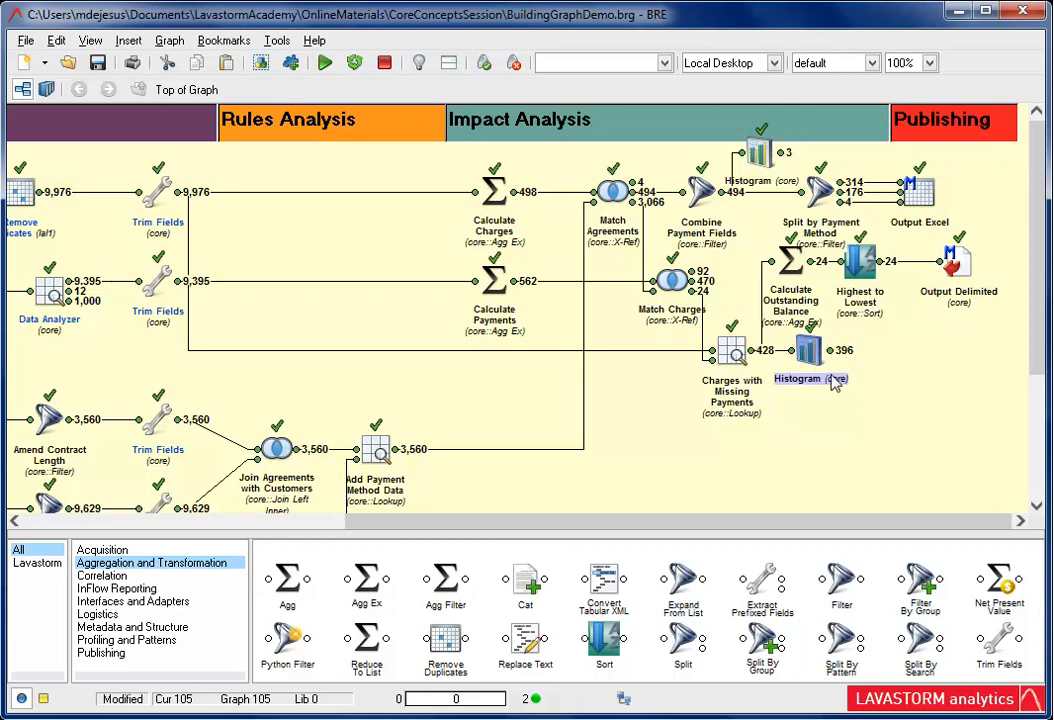
Add a Filter node named "Greater than 1" after the new Histogram, with the script condition where 'Count' > 1
double_click(840, 578)
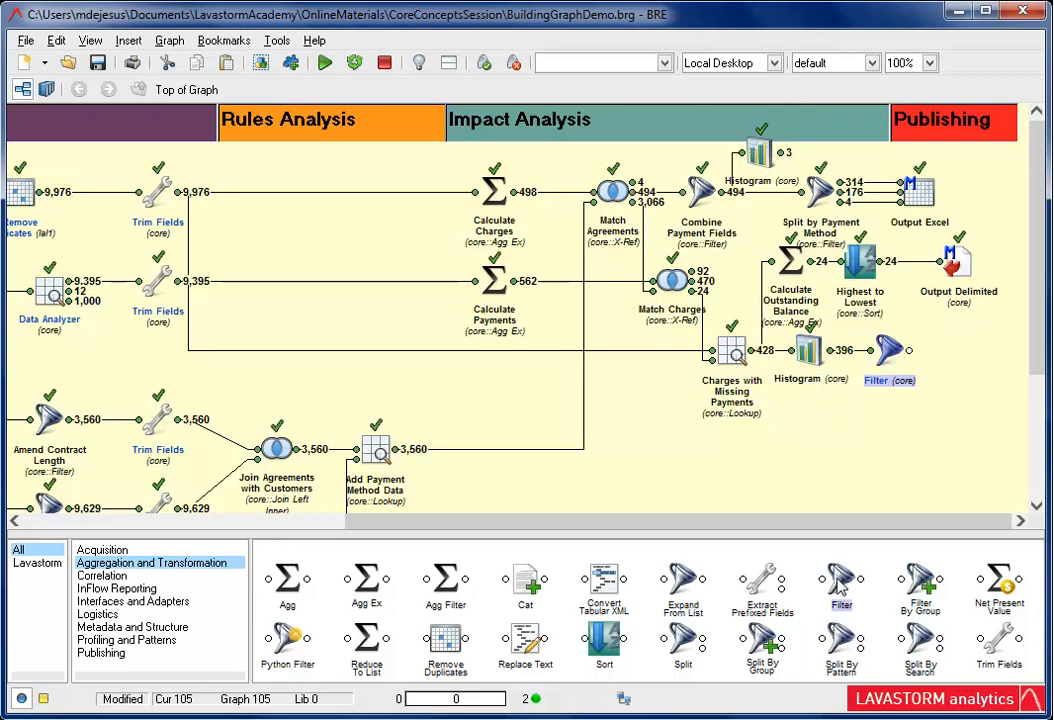
double_click(888, 350)
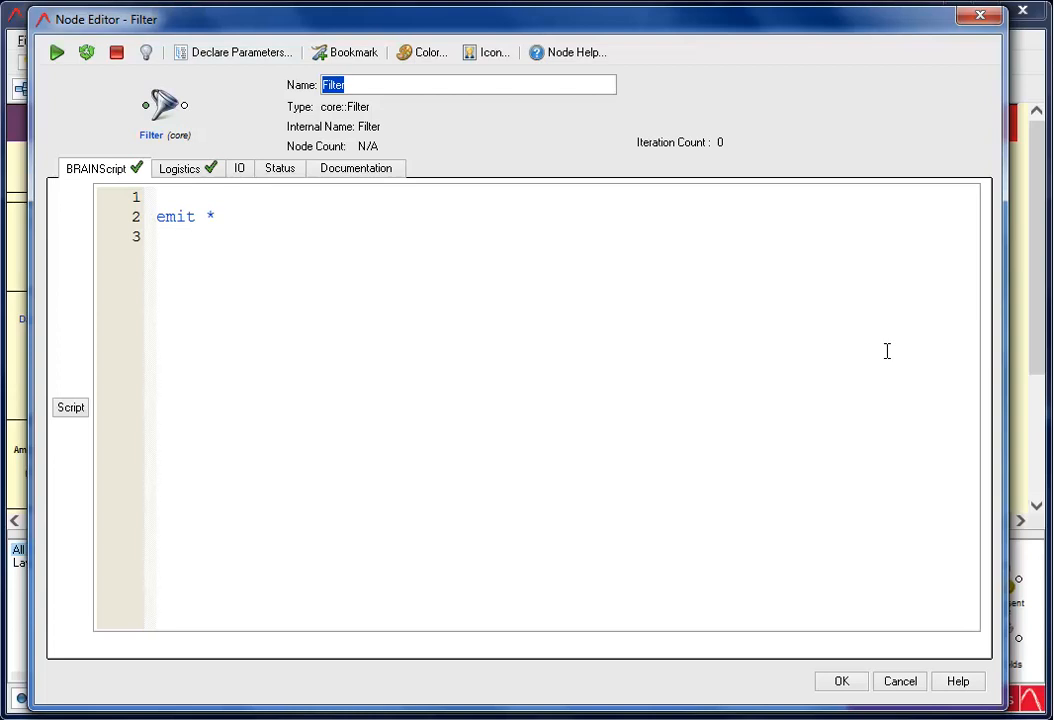
click(188, 236)
text(whe)
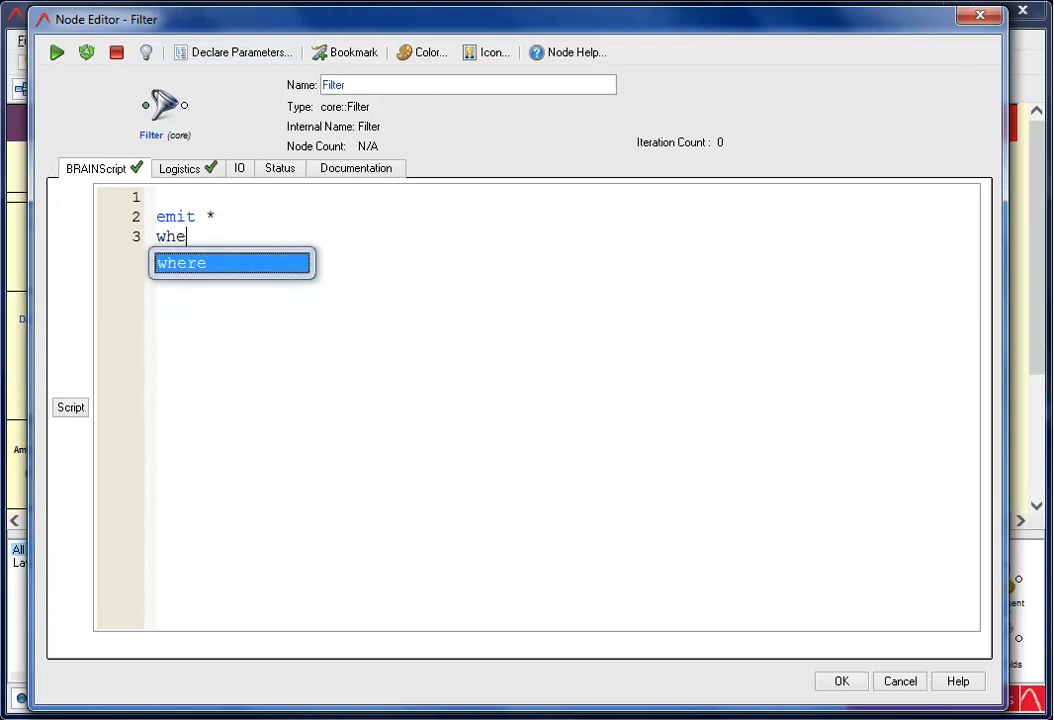
text(re 'Count' > 1)
double_click(376, 85)
text(Grea)
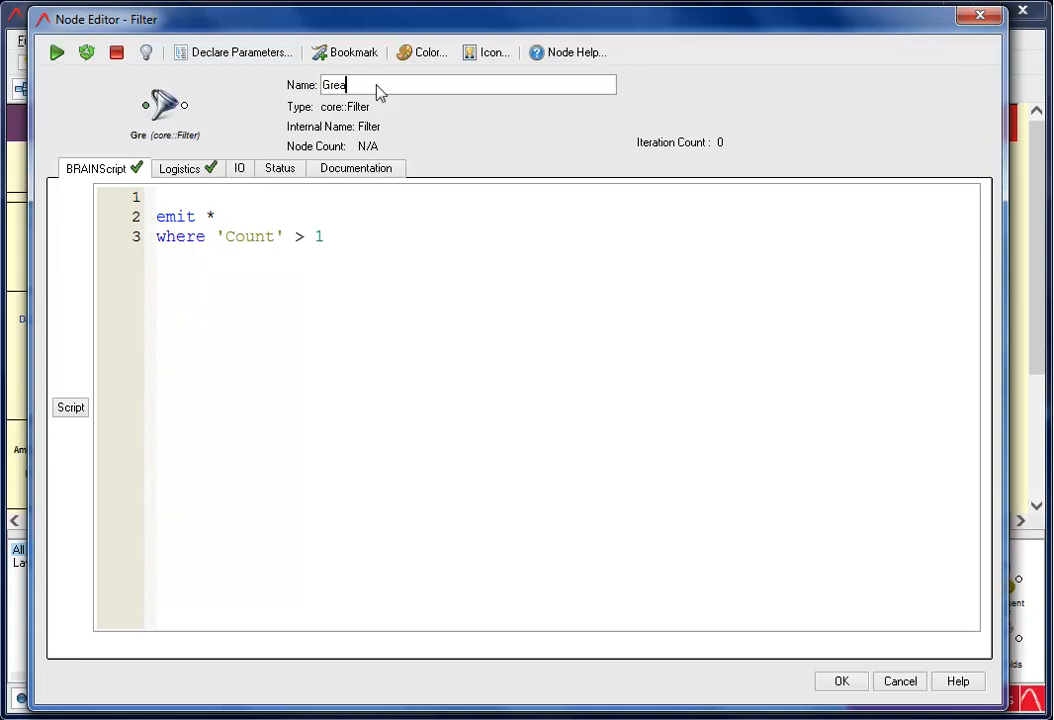
text(ter than 1)
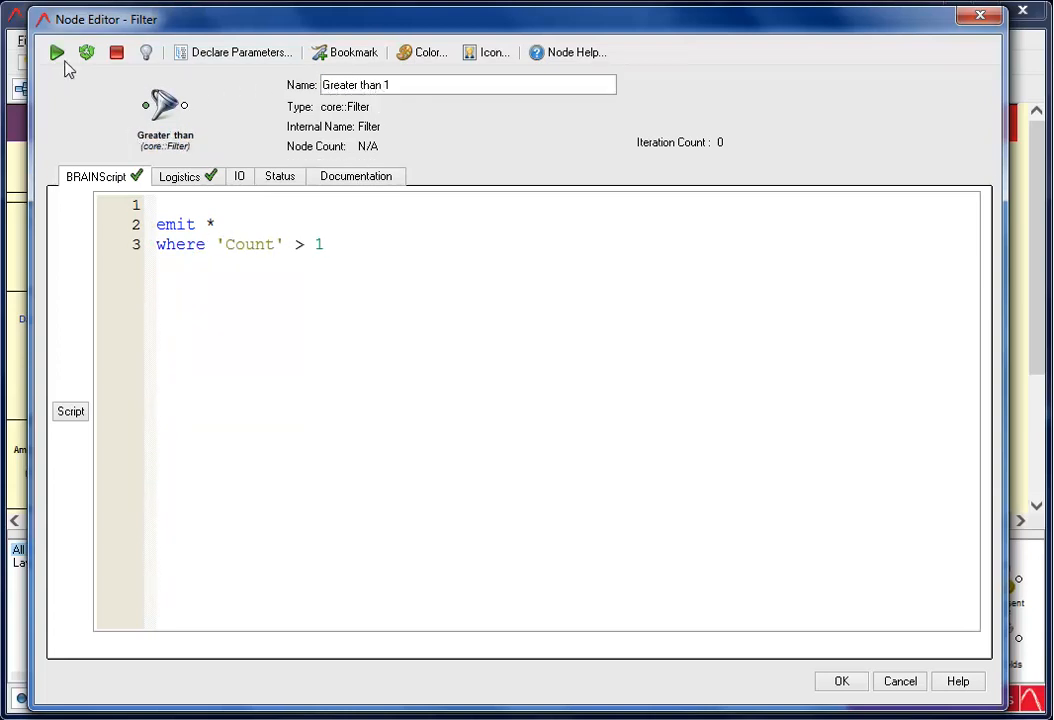
Run the Greater than 1 filter, view its output data and save the node's settings
click(57, 53)
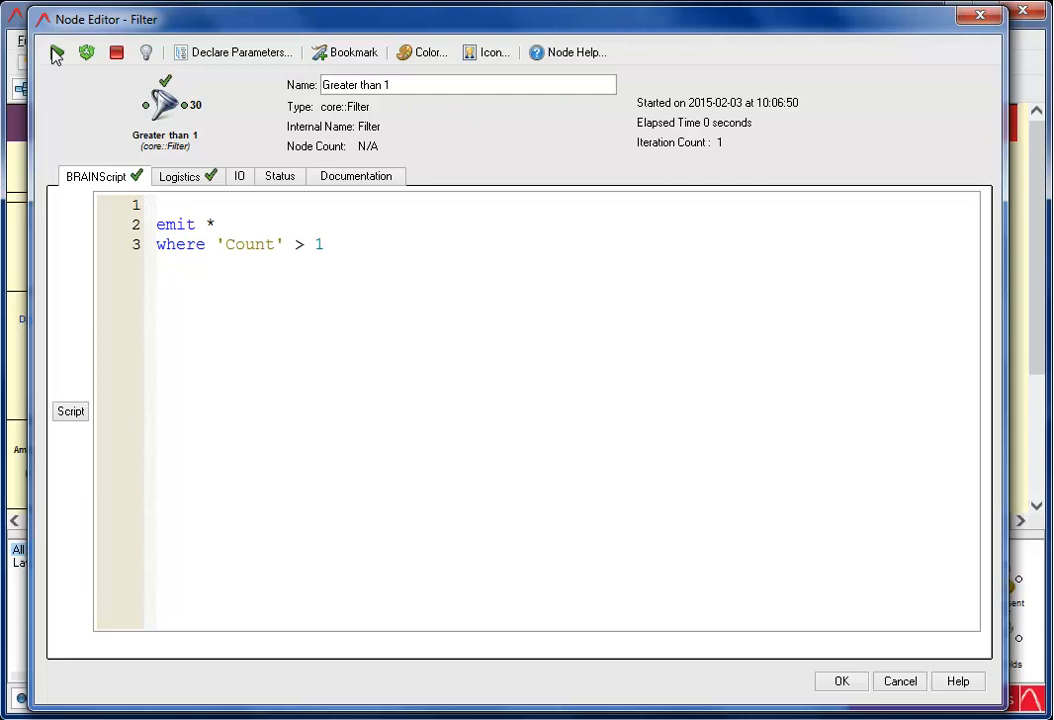
click(185, 106)
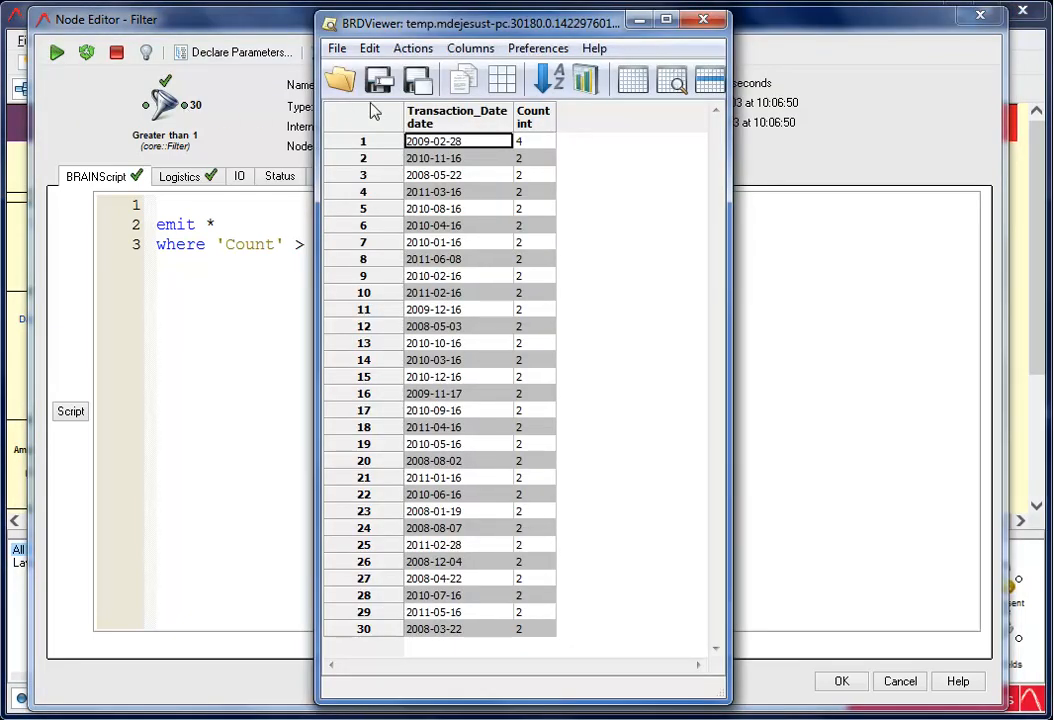
click(703, 19)
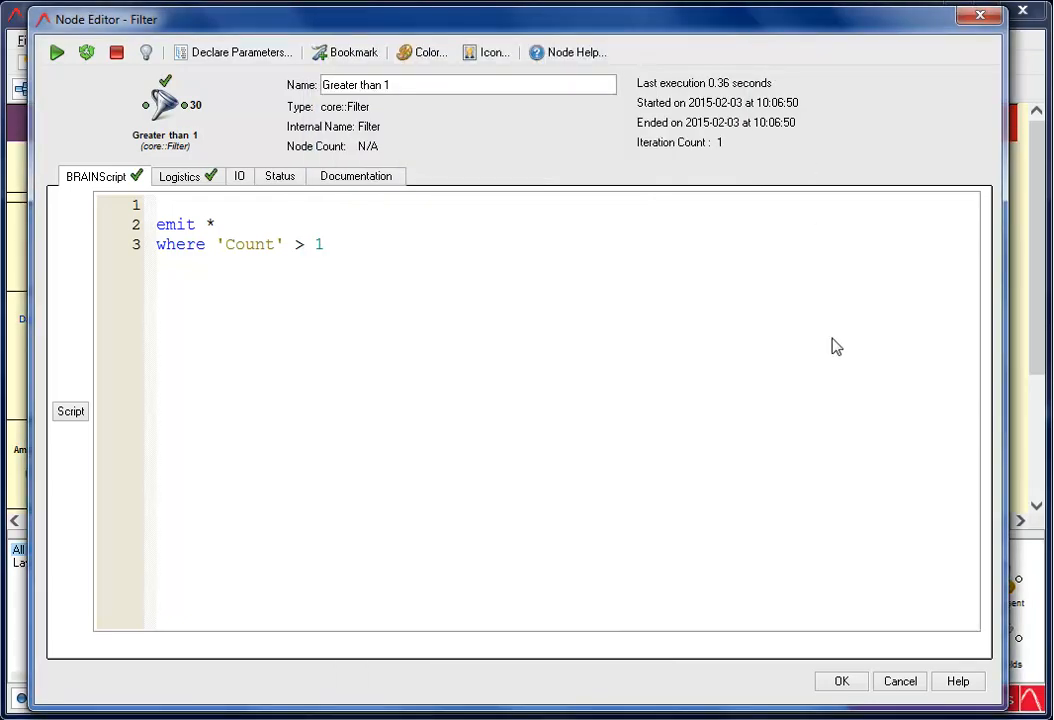
click(845, 681)
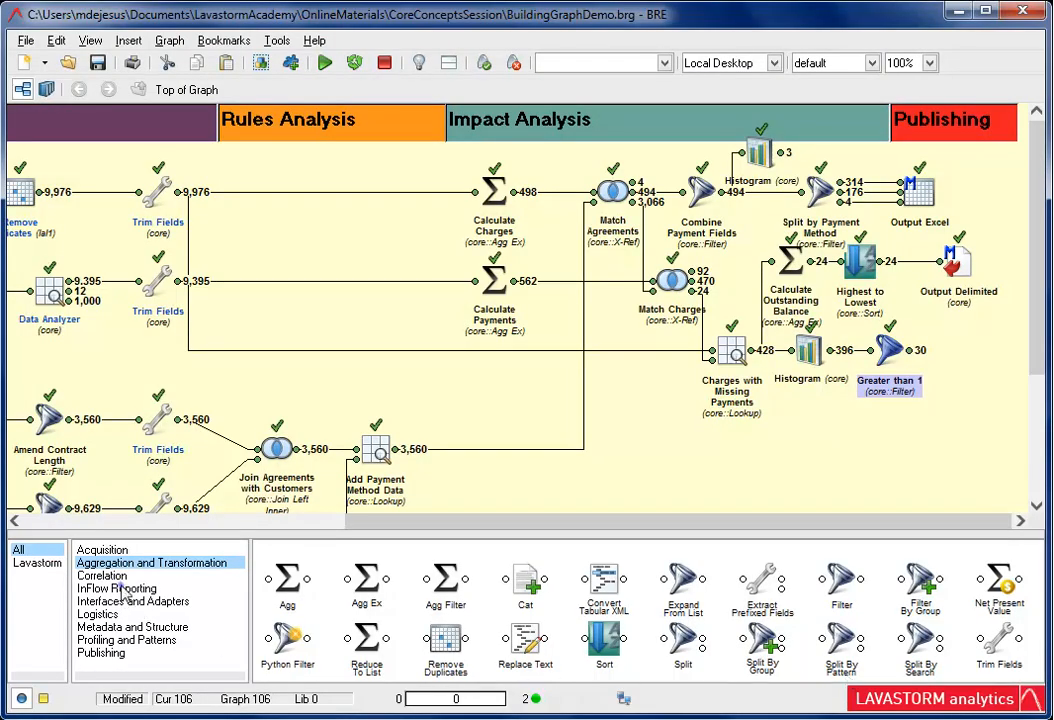
Add a Bar chart node after the Greater than 1 filter, titled "Missing Payment Dates Greater than 1"
click(166, 589)
double_click(361, 578)
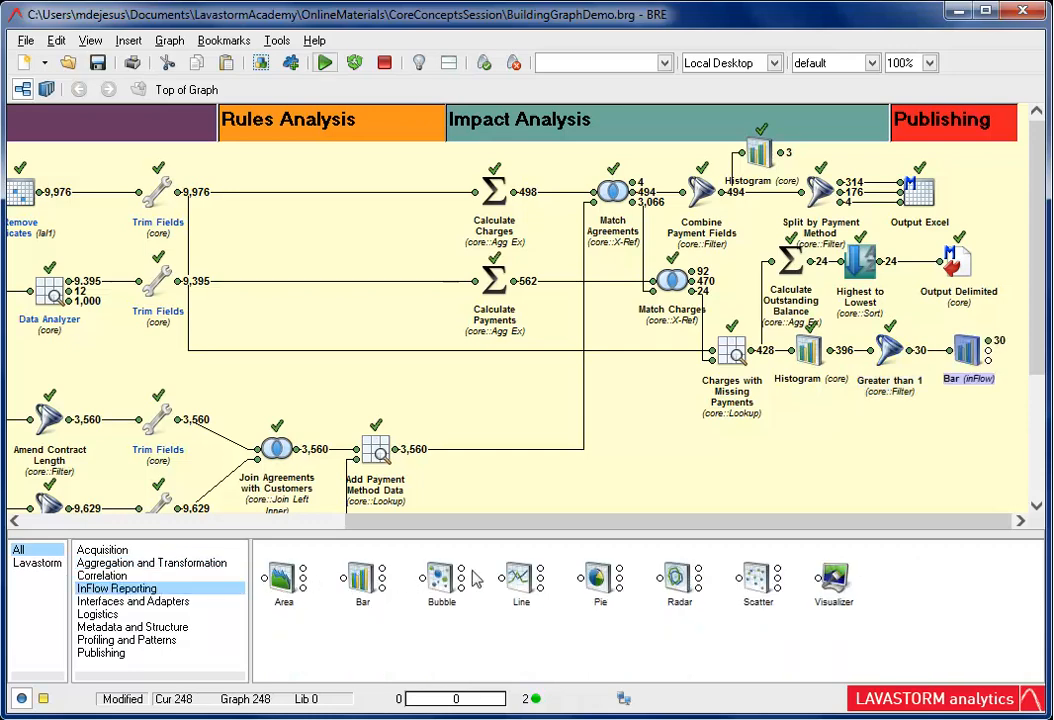
double_click(962, 350)
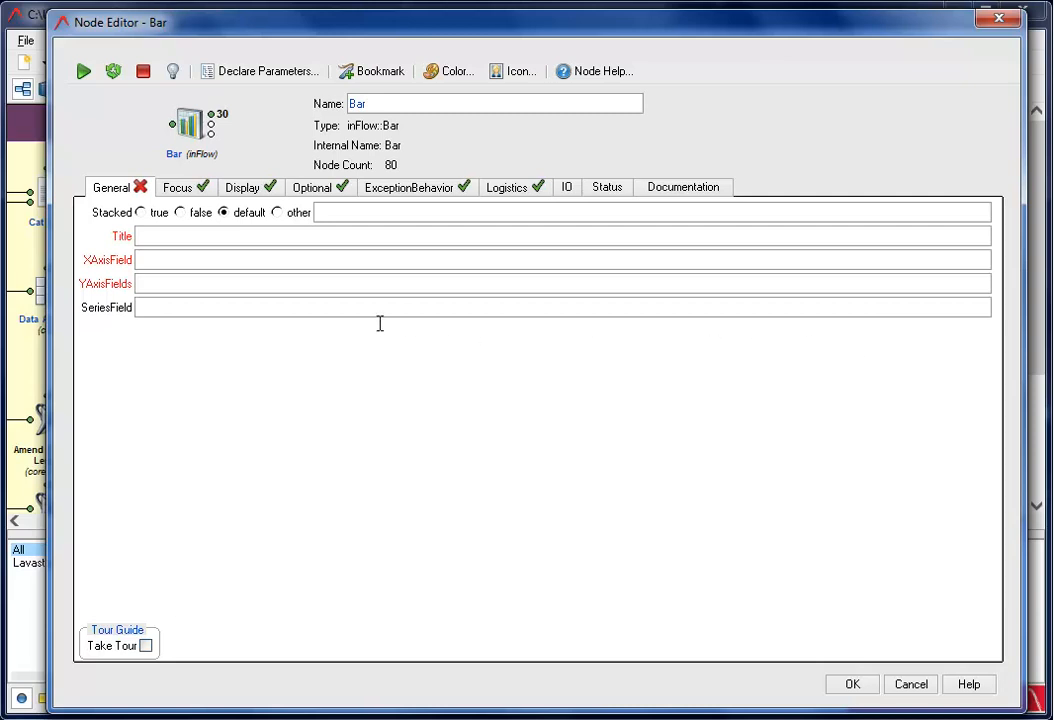
click(148, 238)
text(Missing Payment Dates Greater than 1)
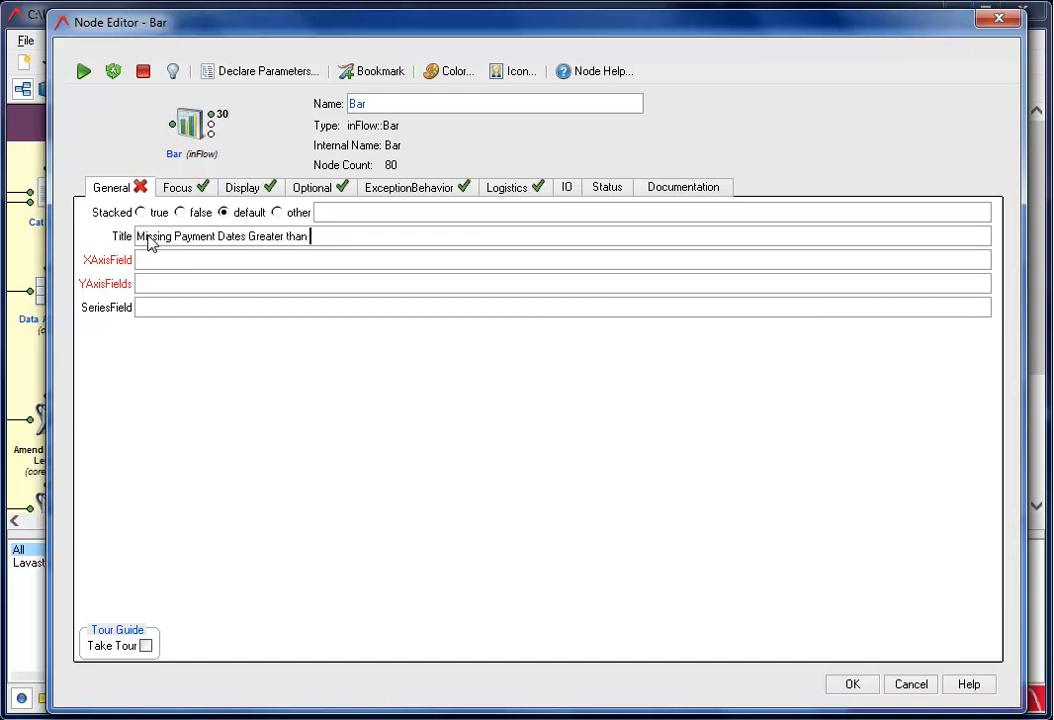
Set the Bar chart's X axis field to Transaction_Date and its Y axis field to Count
right_click(150, 260)
mouse_move(200, 260)
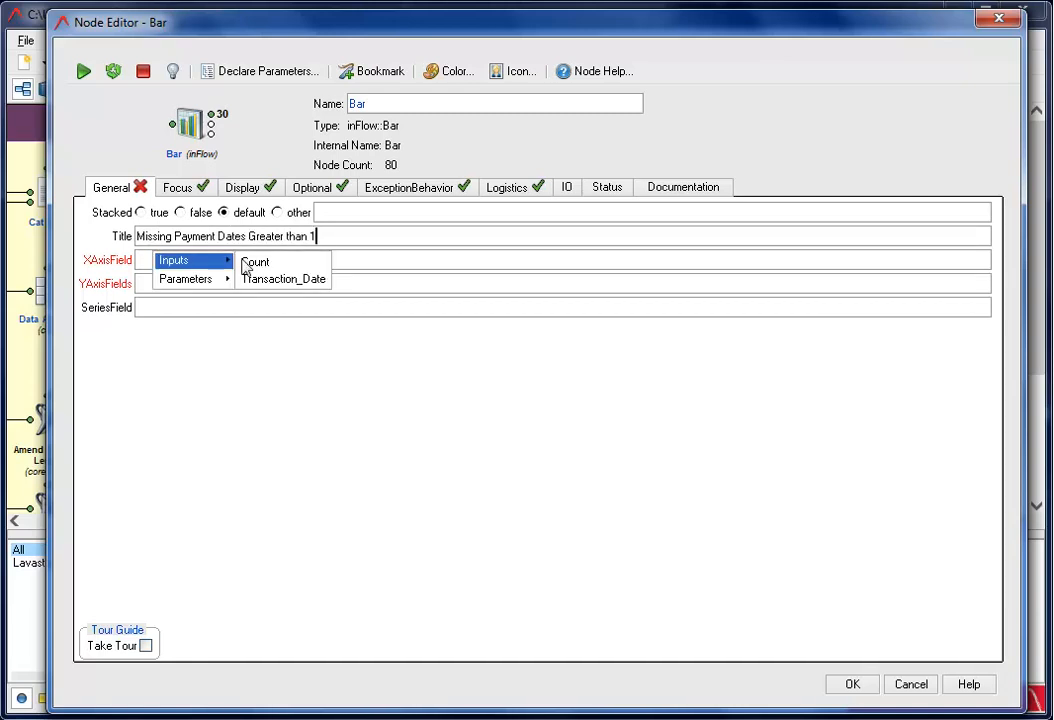
click(296, 289)
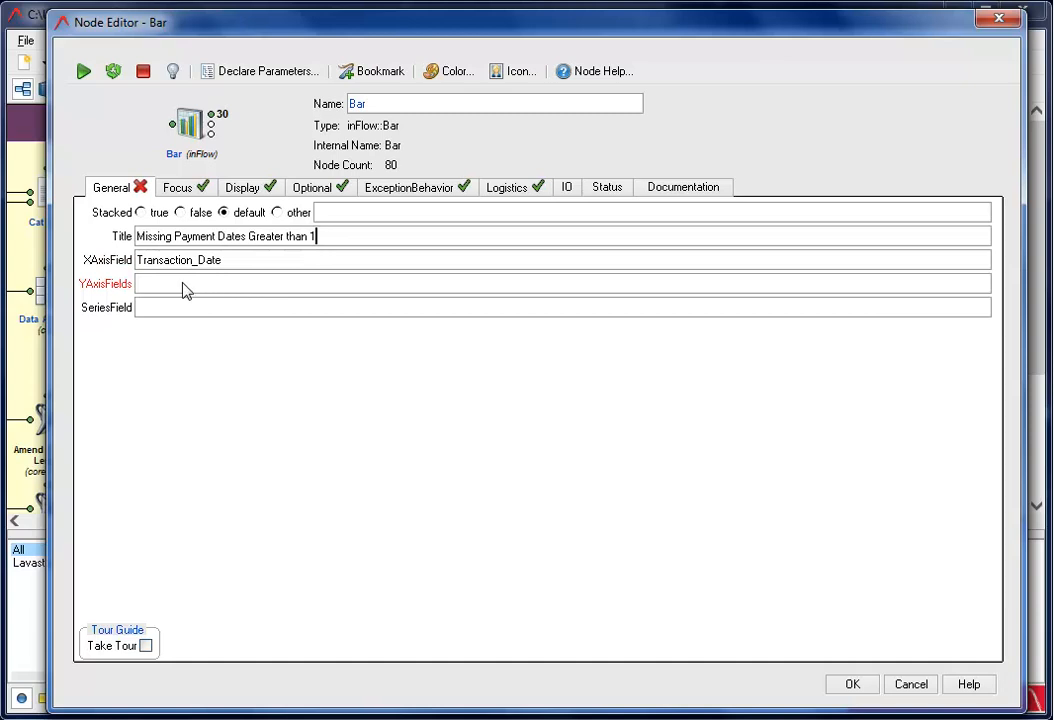
right_click(181, 284)
mouse_move(250, 288)
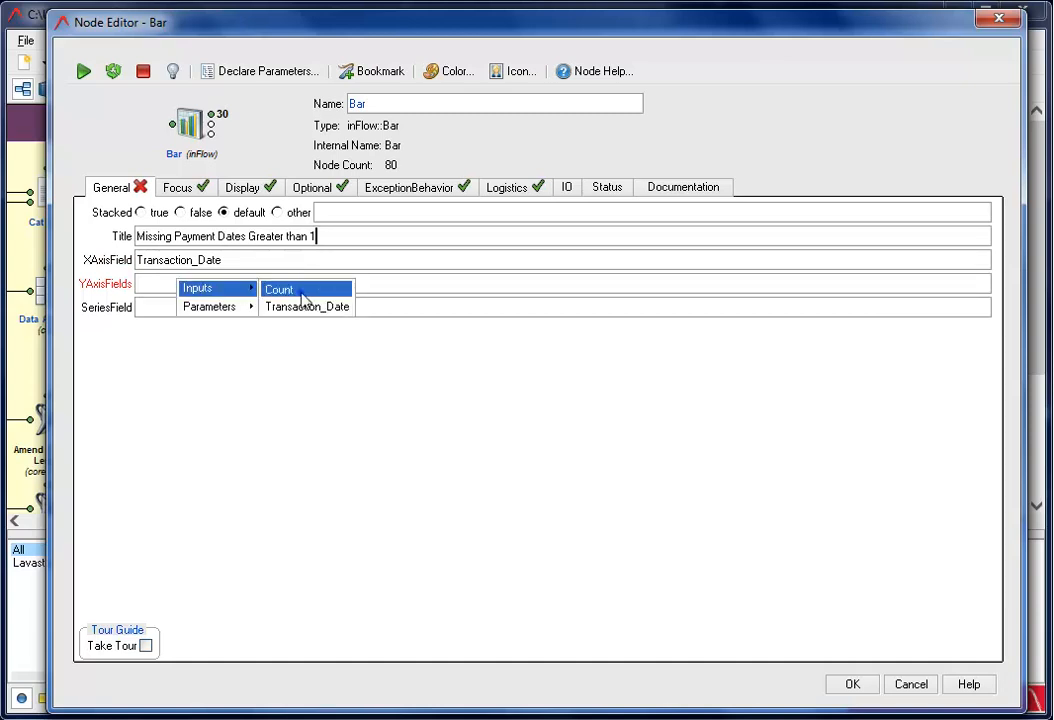
click(299, 291)
click(853, 688)
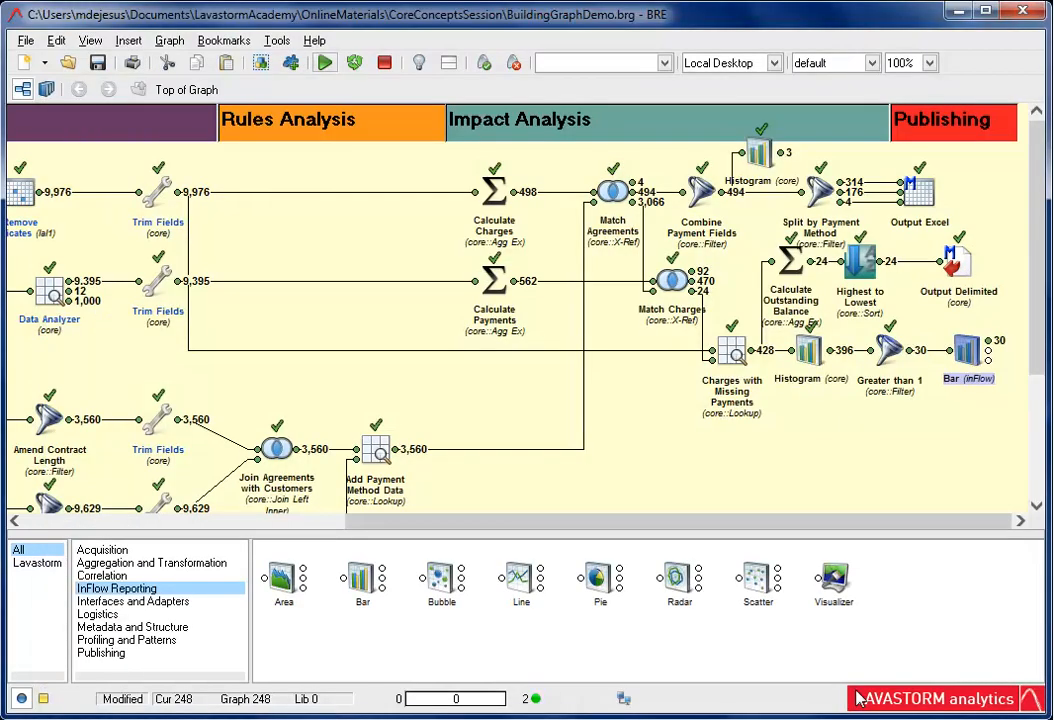
Run the Bar node and view the resulting chart from its Chart-1 output
click(325, 63)
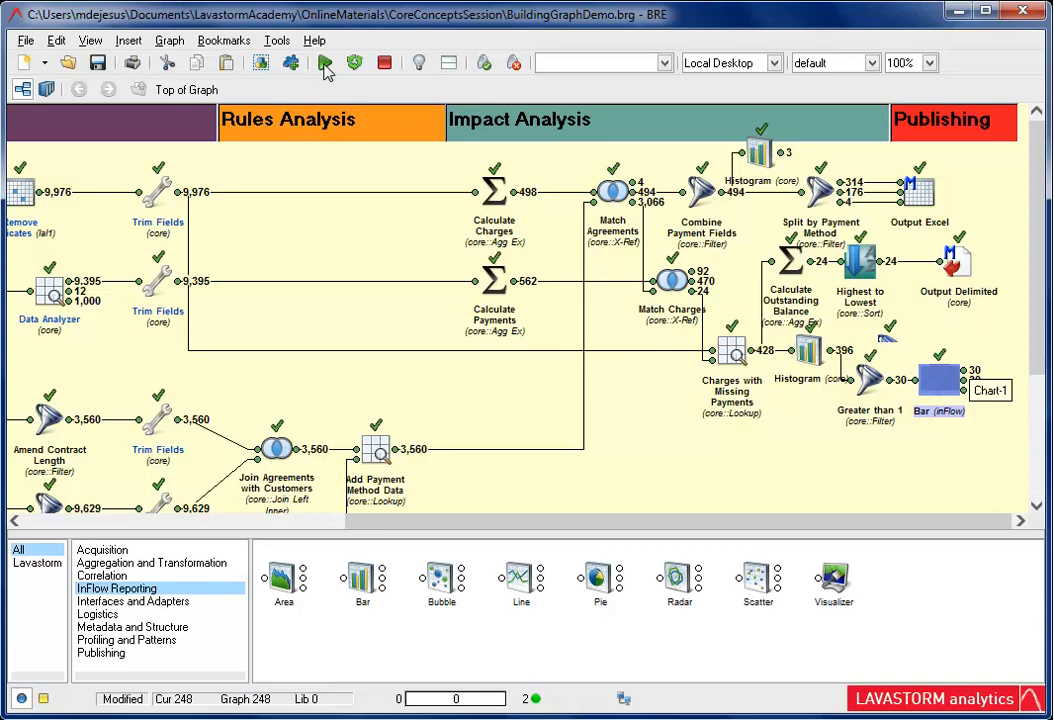
double_click(965, 396)
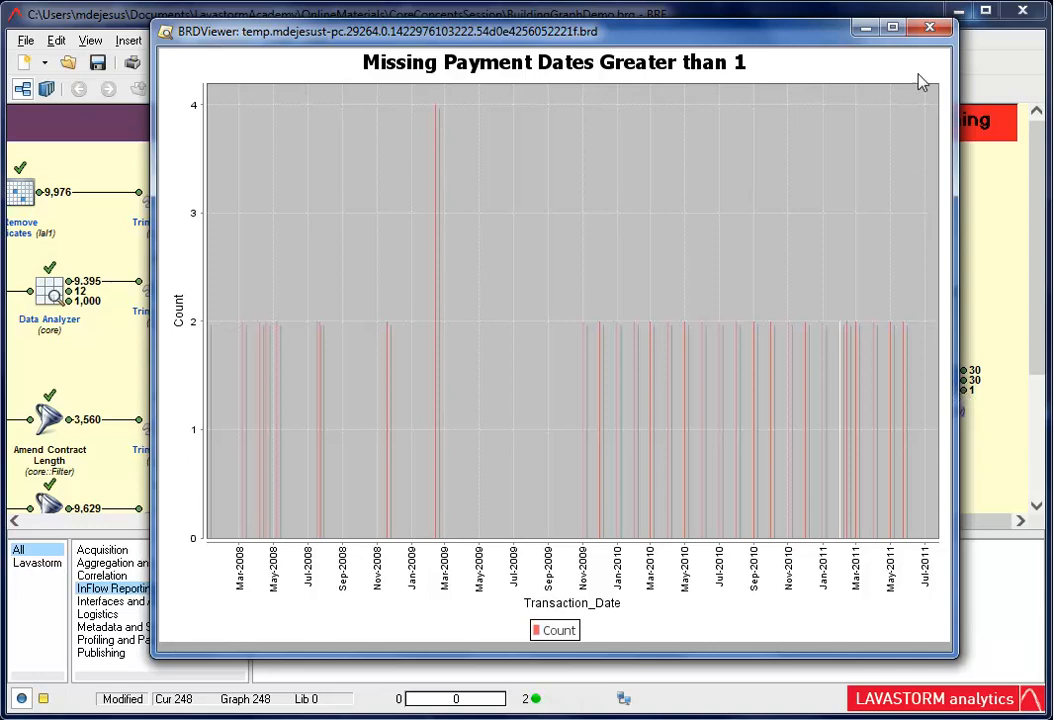
click(927, 28)
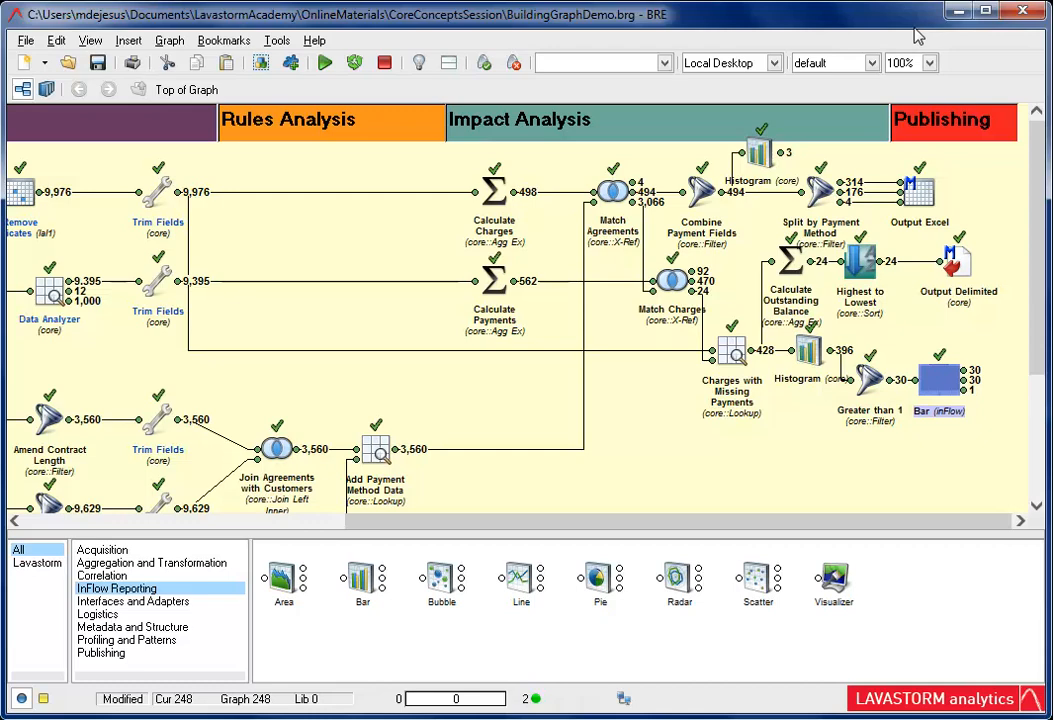
Add "override emit 'Transaction_Date'.str() as Transaction_Date" to the Greater than 1 filter script and run the filter
double_click(866, 380)
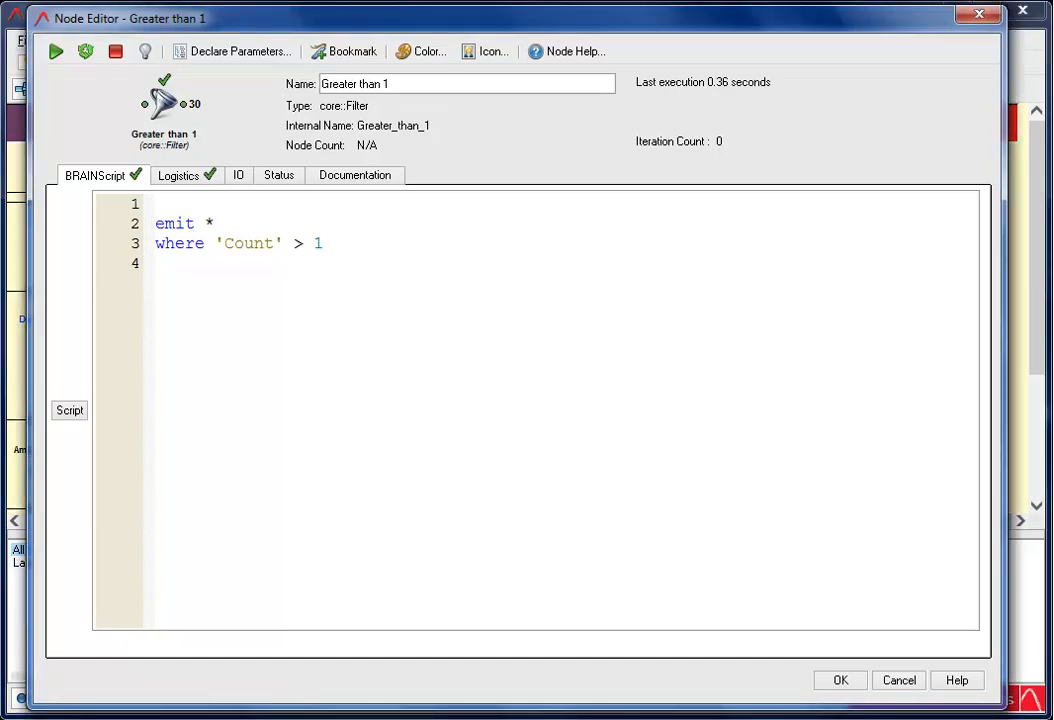
text(ove)
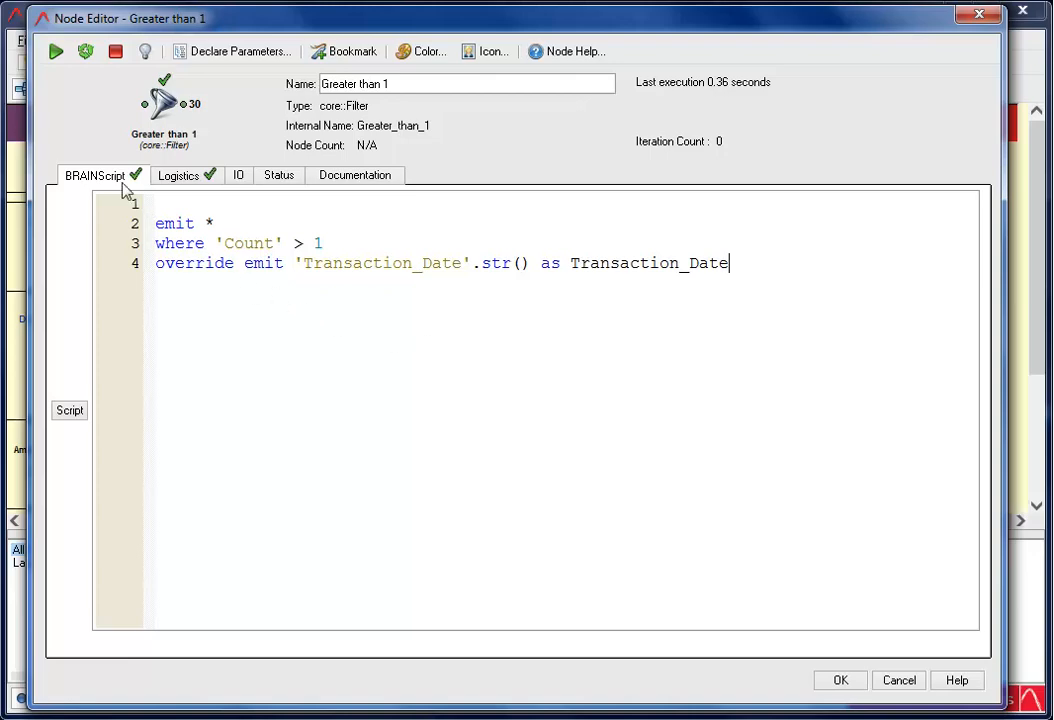
click(57, 50)
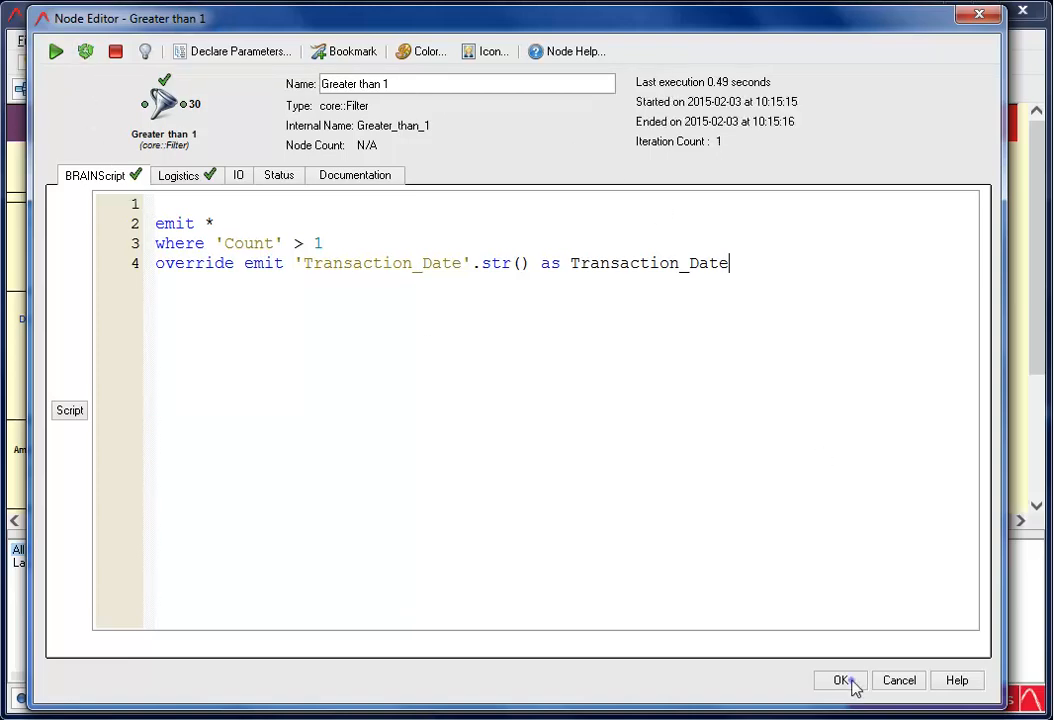
click(841, 680)
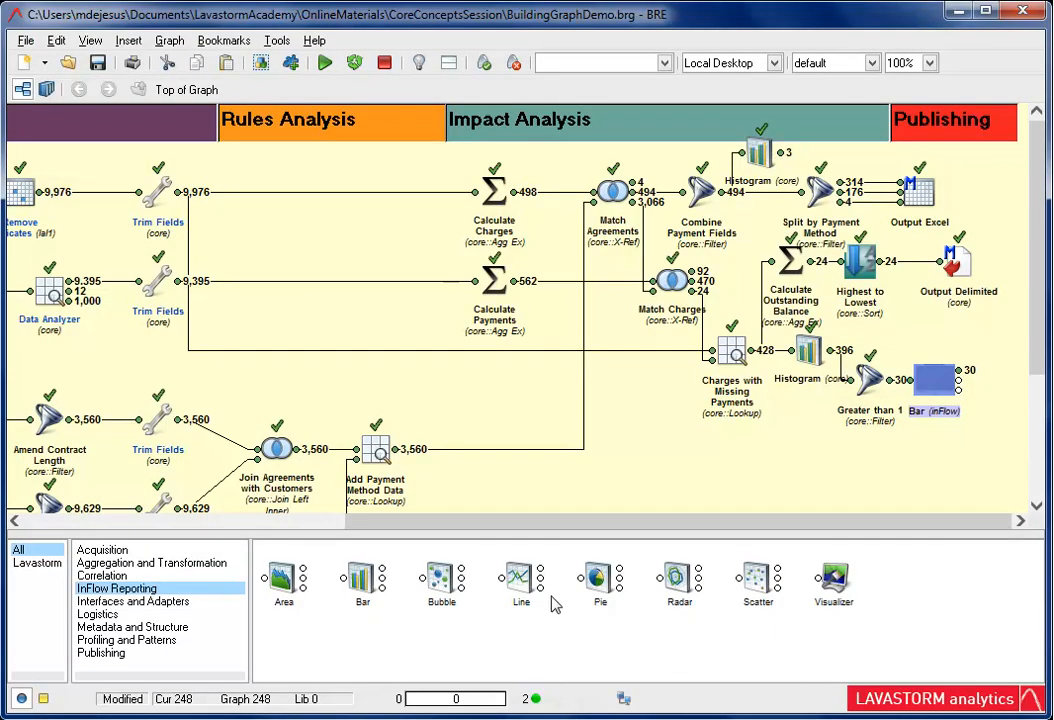
Rerun the Bar node with the string-converted dates and view the updated chart
click(354, 64)
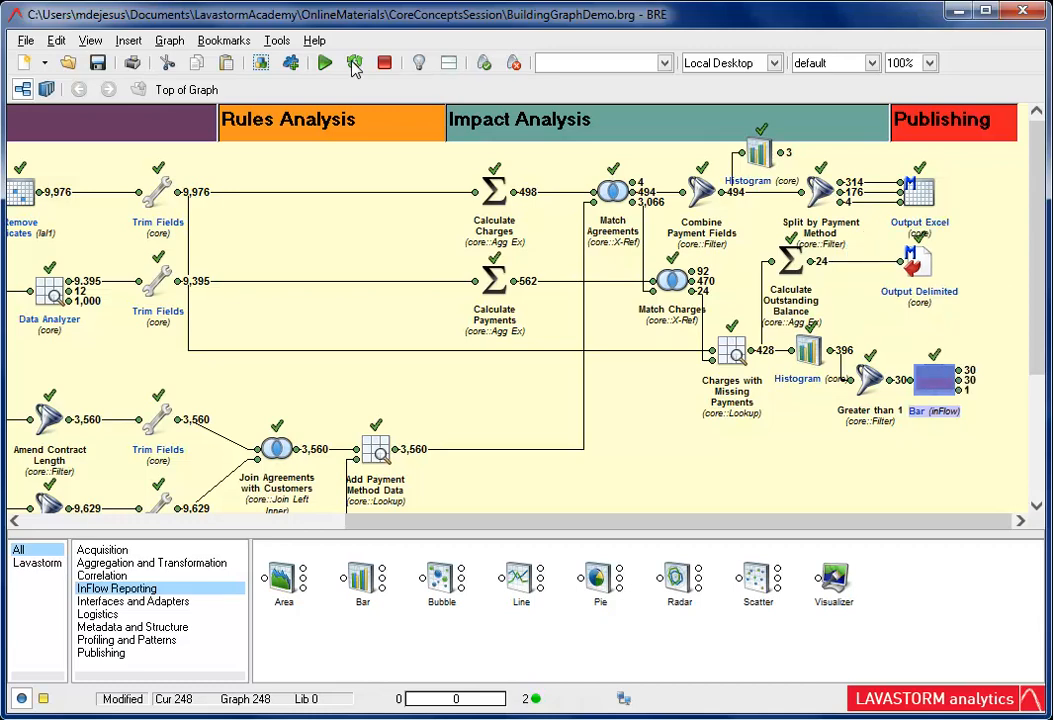
double_click(955, 390)
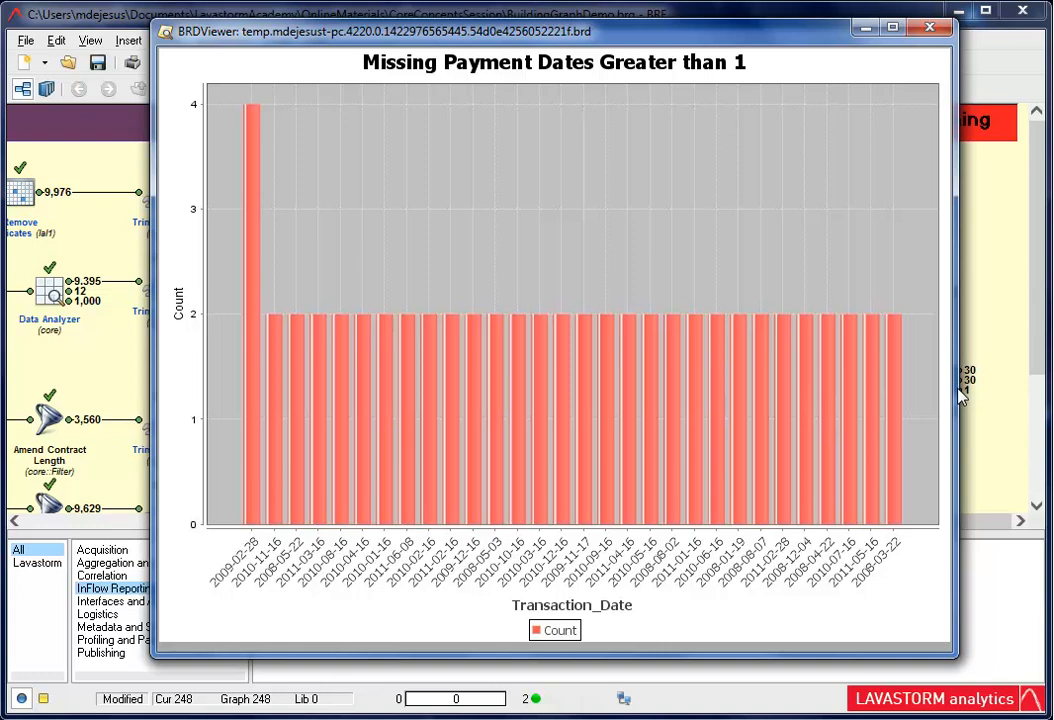
click(931, 30)
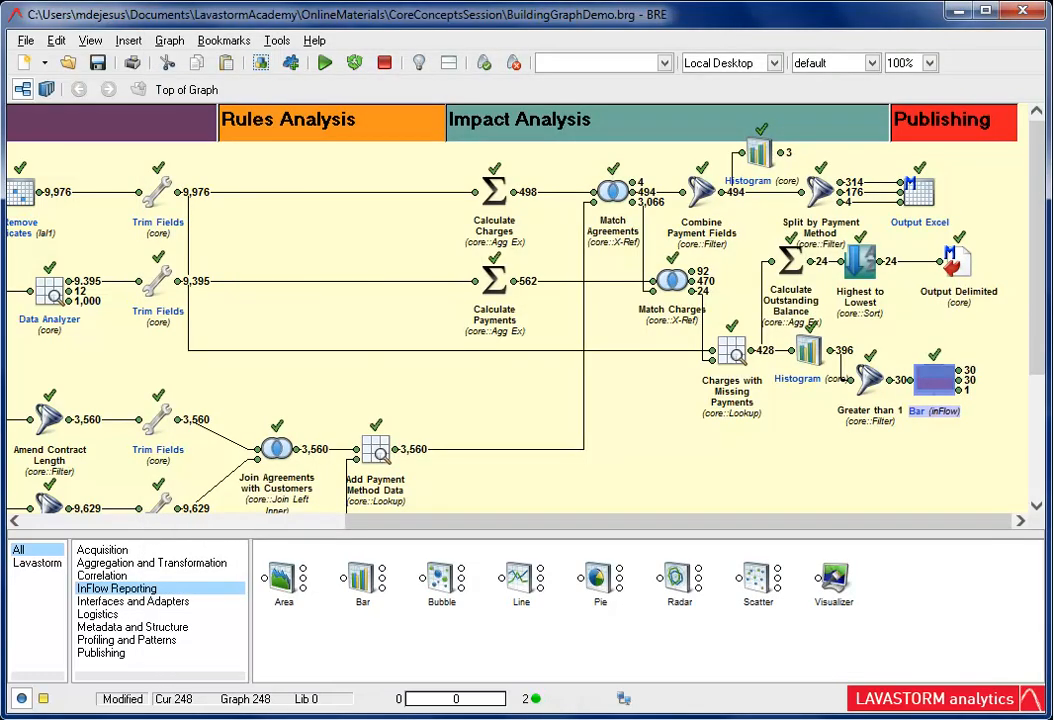